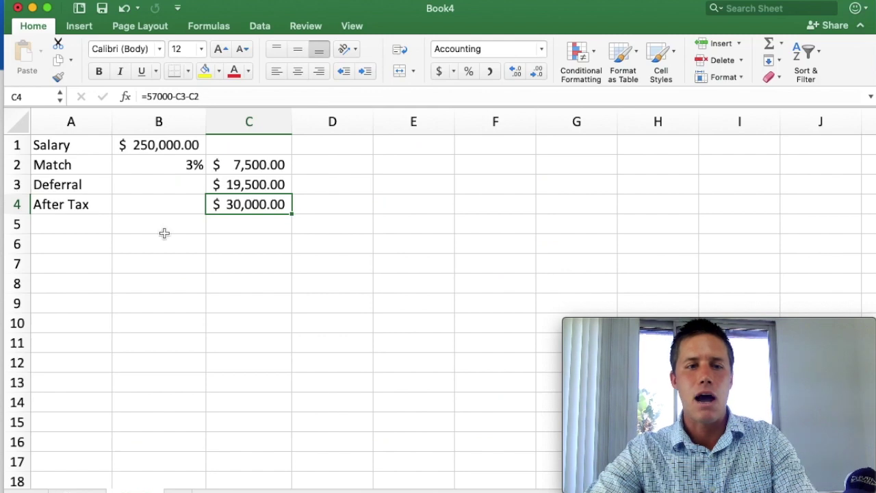
- Add an Age row in A6:B6 with the value 40
{"action": "left_click", "coordinate": [66, 247]}
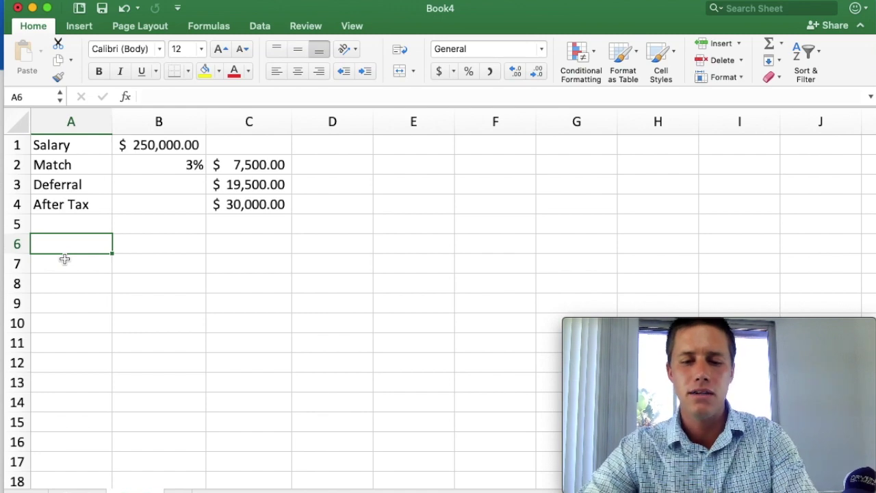
{"action": "type", "text": "Age"}
{"action": "key", "text": "Tab"}
{"action": "type", "text": "40"}
{"action": "key", "text": "Return"}
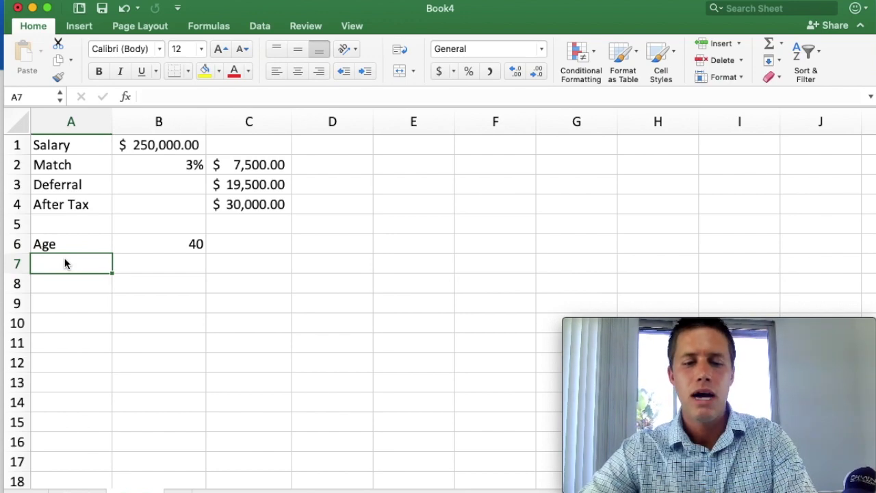
- Add a Distribution row in A7:B7 with the value 65
{"action": "type", "text": "Distribution"}
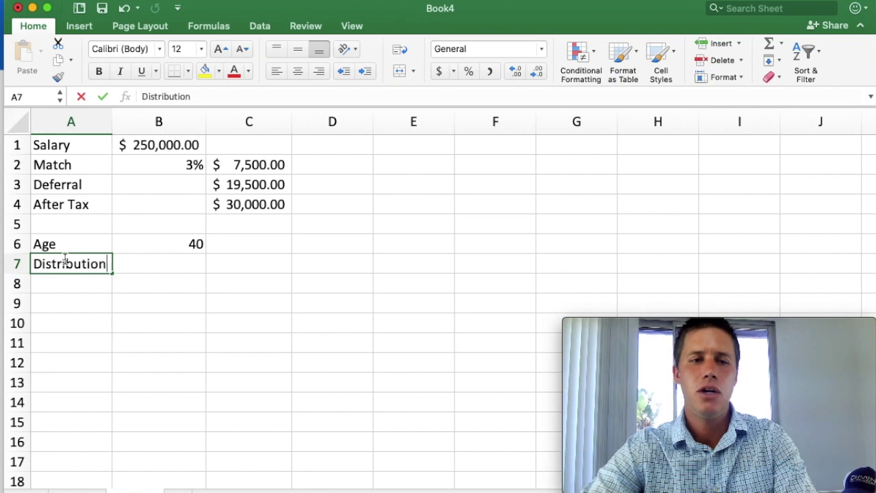
{"action": "key", "text": "Tab"}
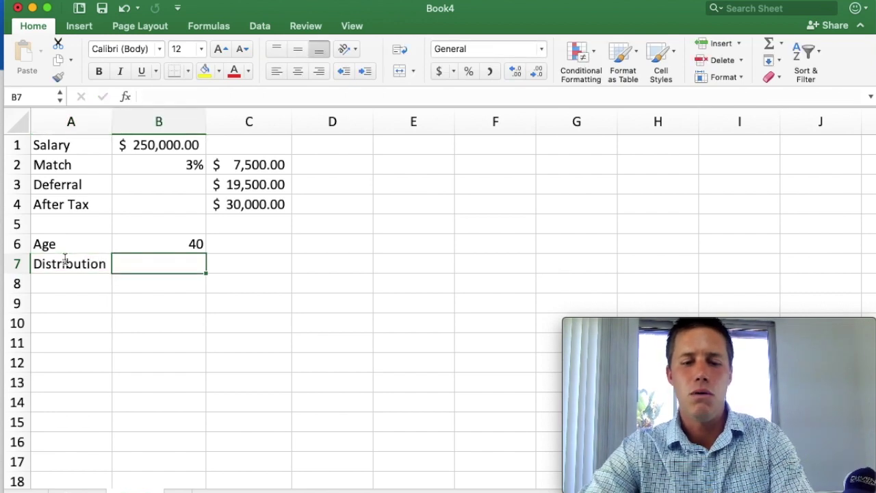
{"action": "type", "text": "65"}
{"action": "key", "text": "Tab"}
{"action": "key", "text": "Down"}
{"action": "key", "text": "Left"}
{"action": "key", "text": "Left"}
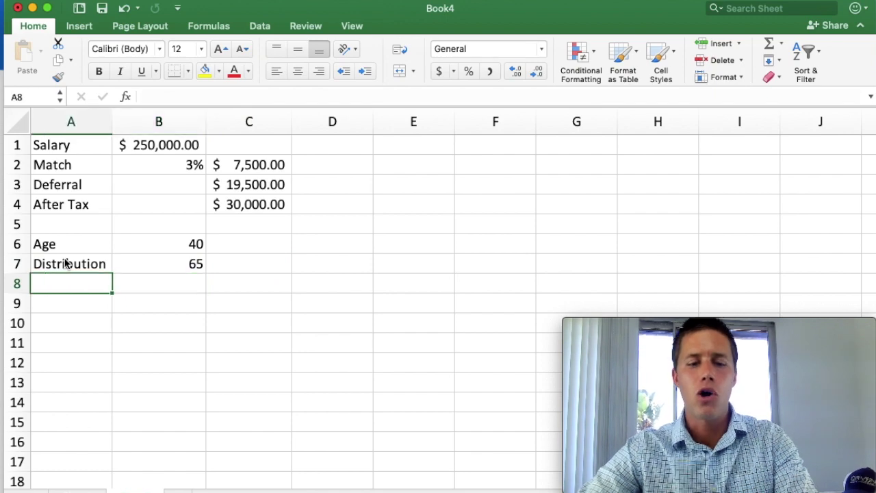
- Add an IRA row in A8:B8 with the contribution amount 6000
{"action": "type", "text": "IRA"}
{"action": "key", "text": "Tab"}
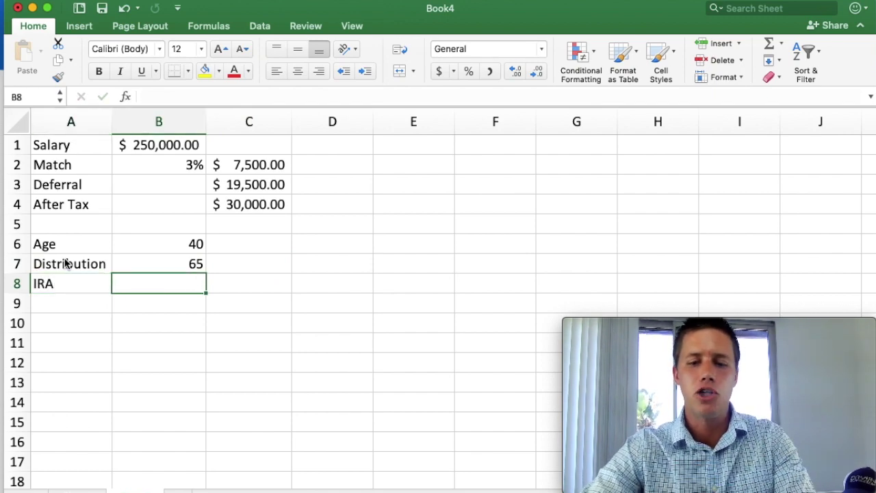
{"action": "type", "text": "6000"}
{"action": "key", "text": "Return"}
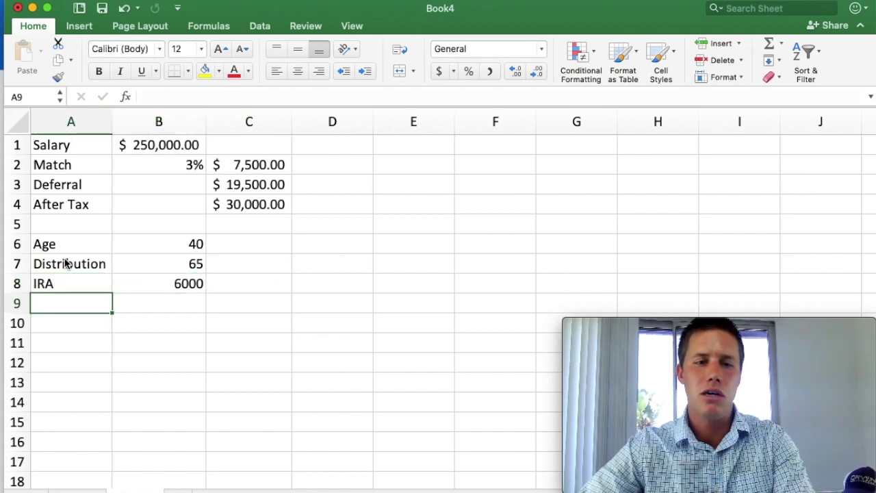
- Calculate the IRA's future value in A9 with =fv(.08,25,-B8,0)
{"action": "type", "text": "=fv("}
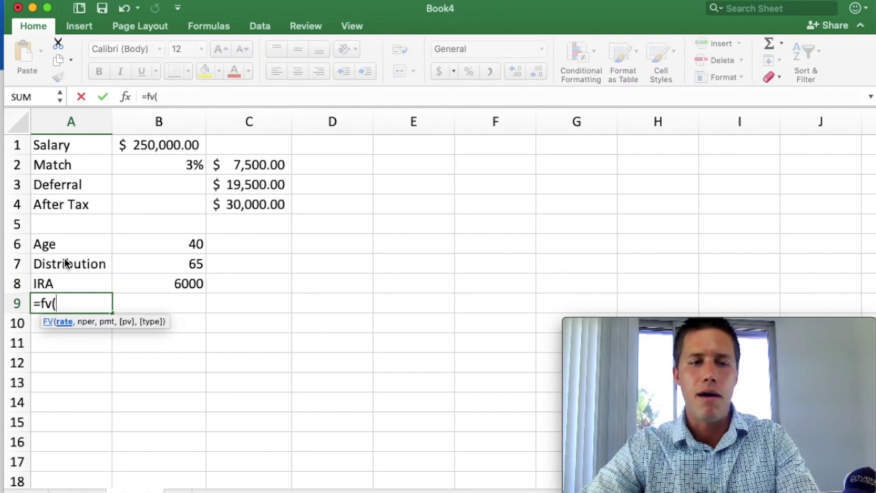
{"action": "type", "text": ".08,"}
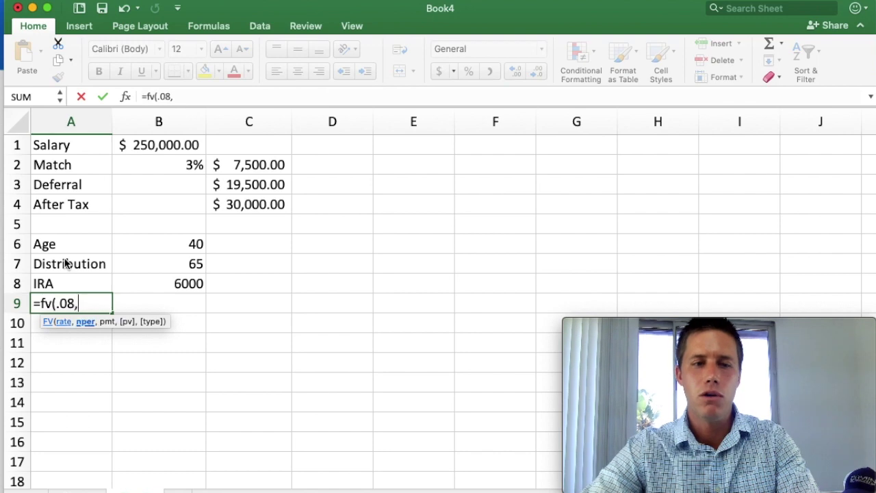
{"action": "type", "text": "24"}
{"action": "key", "text": "BackSpace"}
{"action": "type", "text": "5"}
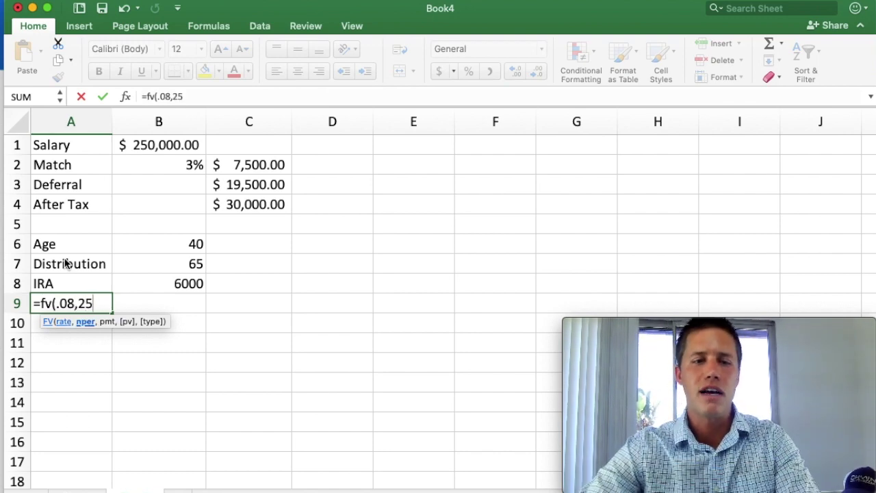
{"action": "type", "text": ","}
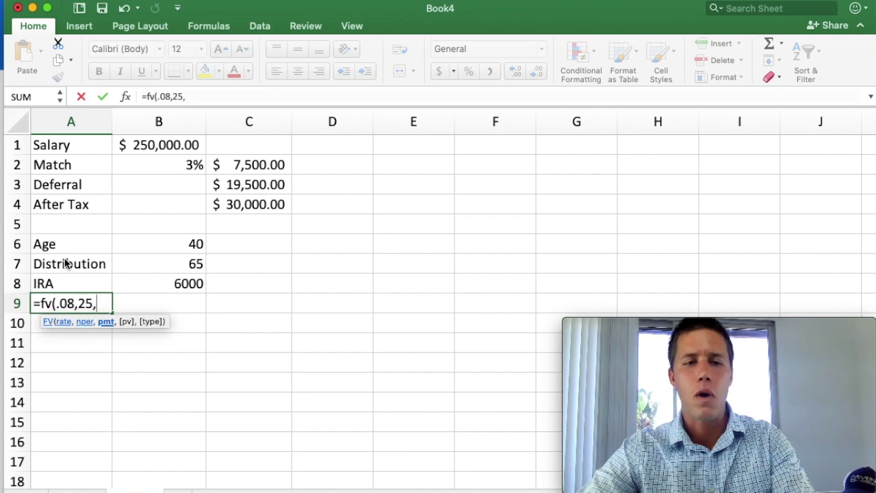
{"action": "type", "text": "-"}
{"action": "left_click", "coordinate": [169, 283]}
{"action": "type", "text": ",0"}
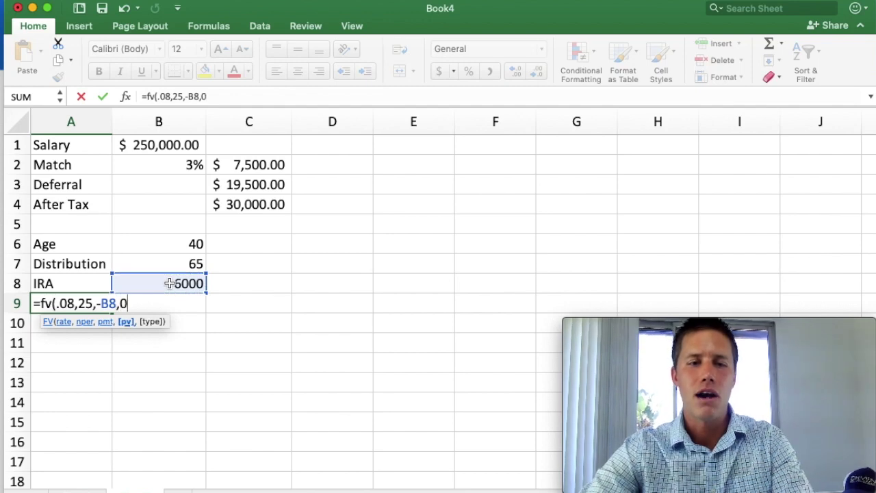
{"action": "type", "text": ")"}
{"action": "key", "text": "Return"}
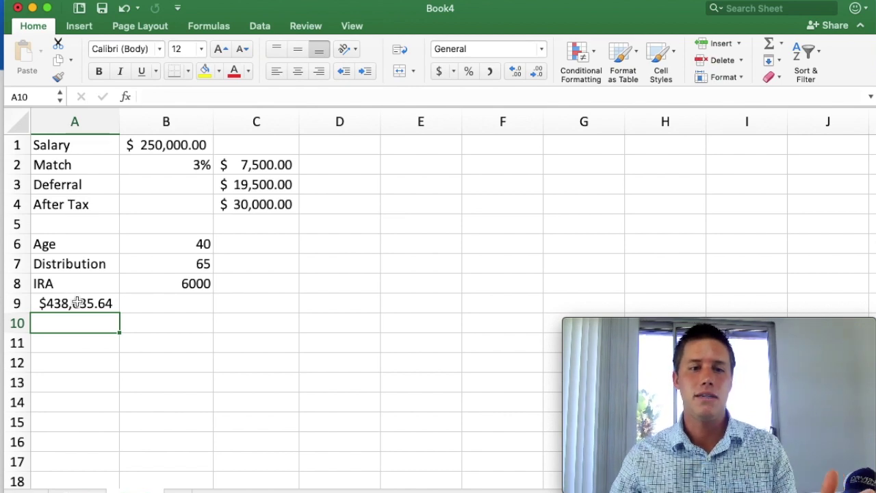
- Calculate the future value of 36000 yearly contributions in A10 with =fv(.08,25,36000,0)
{"action": "type", "text": "="}
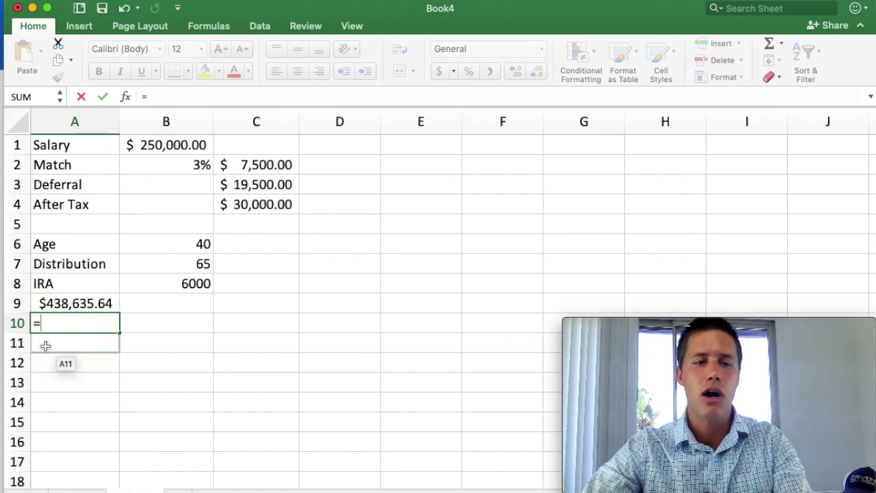
{"action": "type", "text": "fv("}
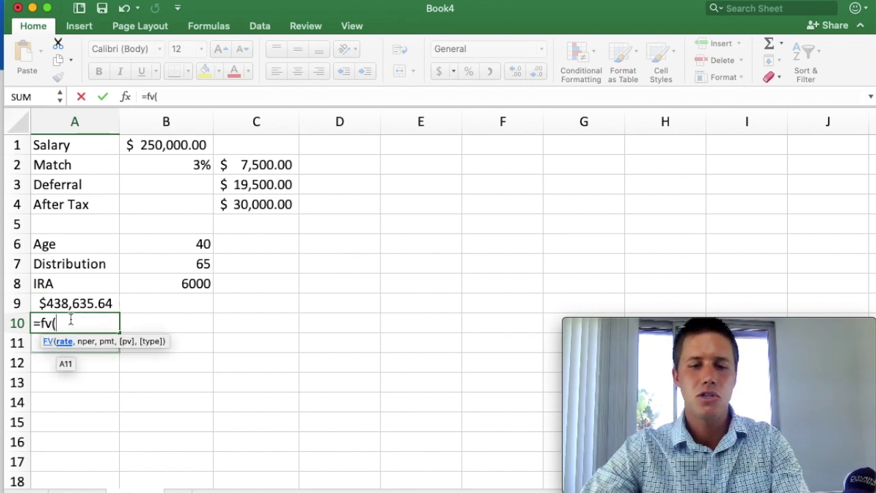
{"action": "type", "text": ".08,"}
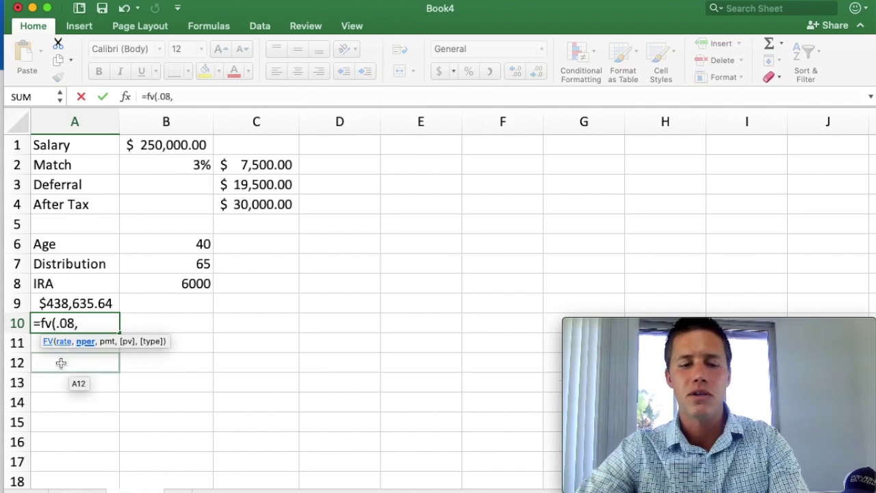
{"action": "type", "text": "25,"}
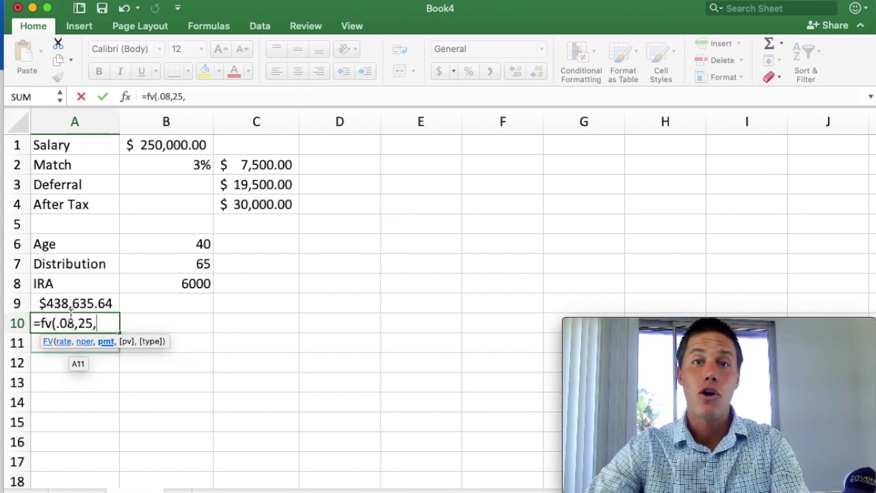
{"action": "type", "text": "30"}
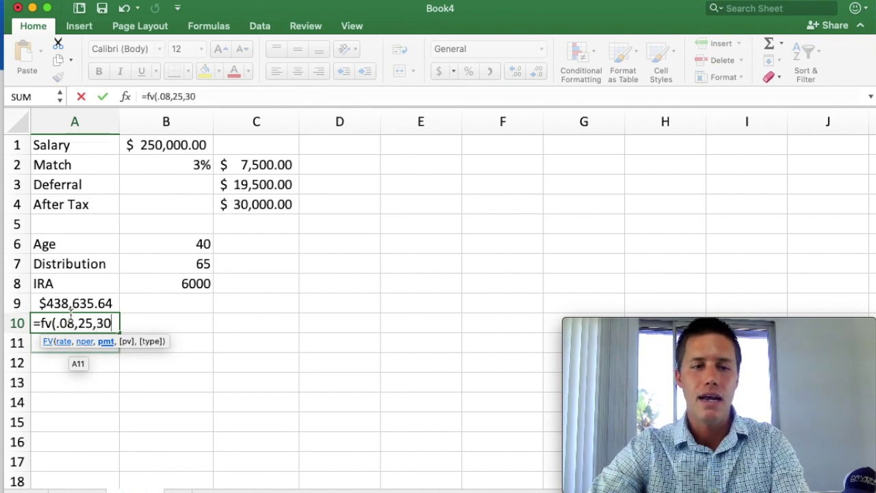
{"action": "key", "text": "BackSpace"}
{"action": "type", "text": "6"}
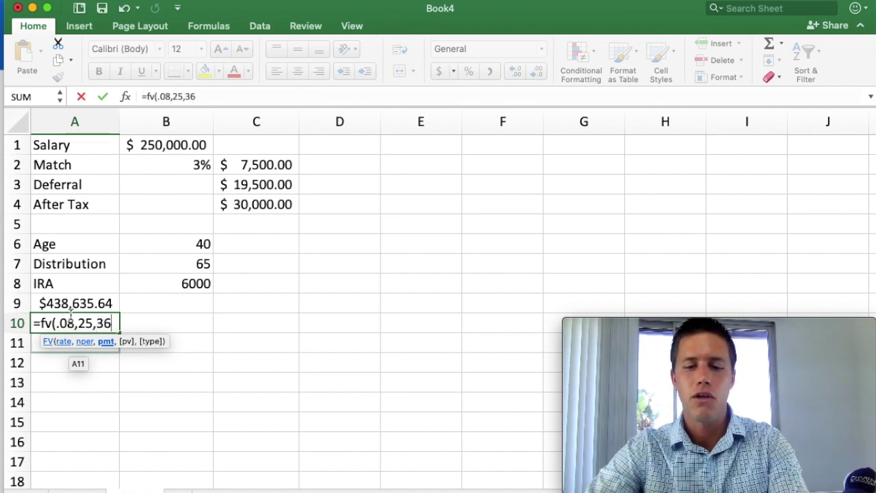
{"action": "type", "text": "000,"}
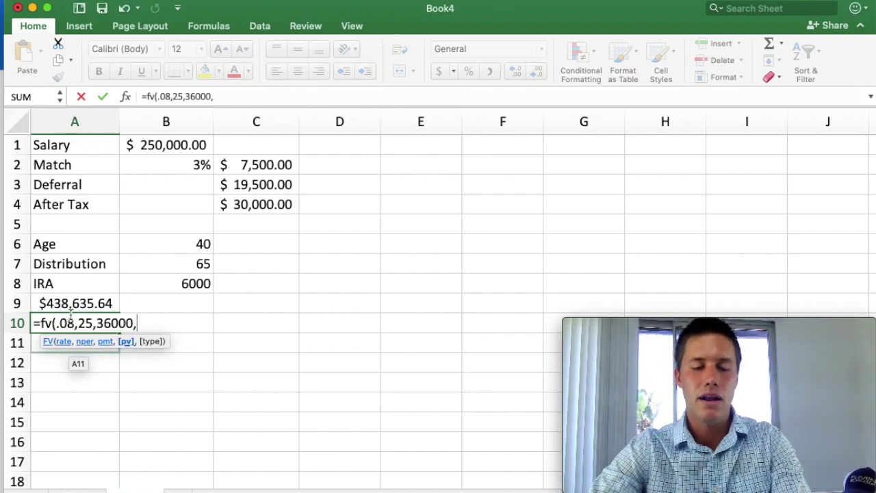
{"action": "type", "text": ")"}
{"action": "key", "text": "BackSpace"}
{"action": "type", "text": "0"}
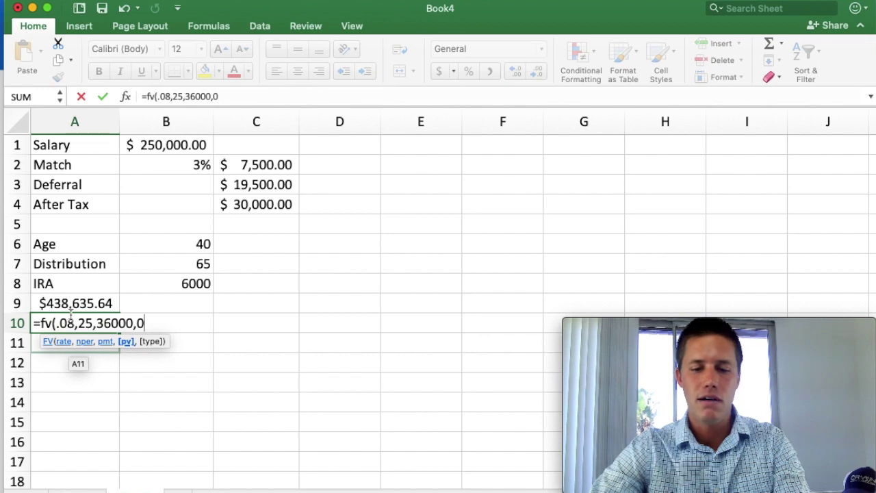
{"action": "type", "text": ")"}
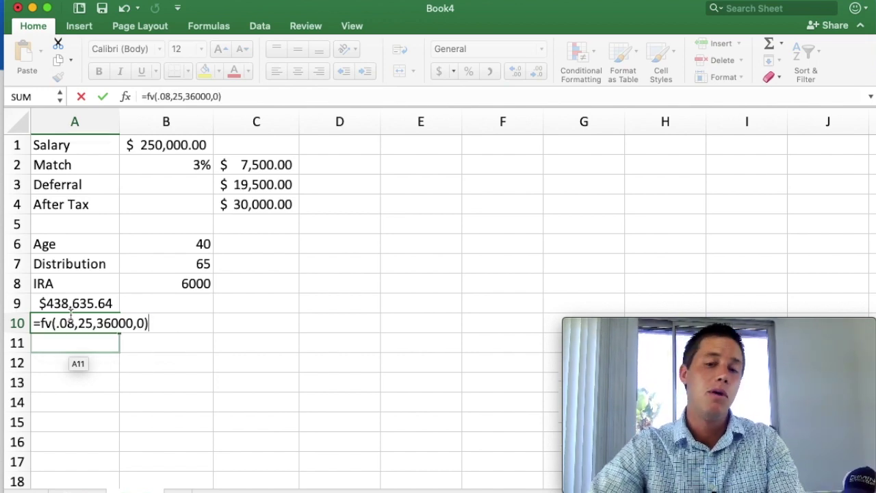
{"action": "key", "text": "Return"}
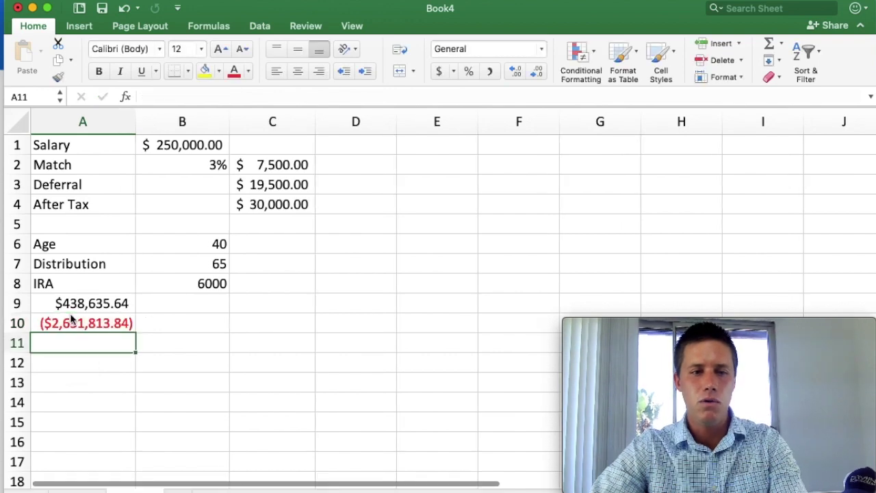
- Make the 36000 payment in A10's future value formula negative
{"action": "left_click", "coordinate": [69, 323]}
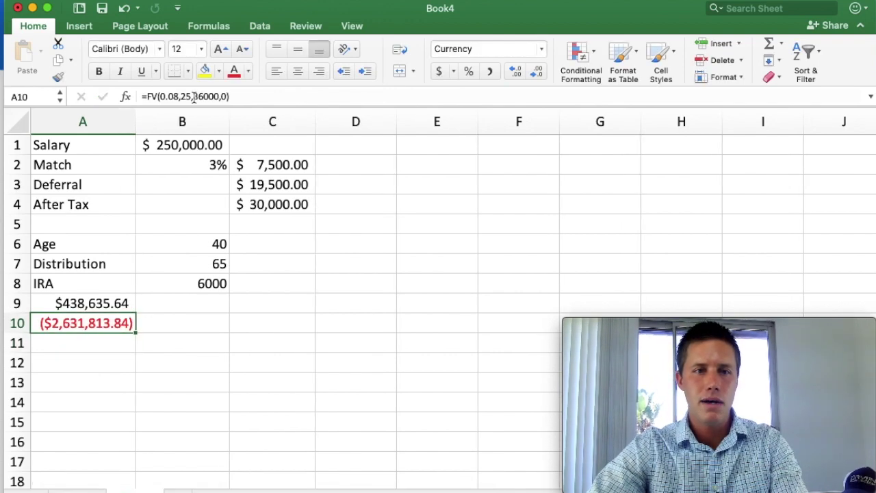
{"action": "left_click", "coordinate": [196, 97]}
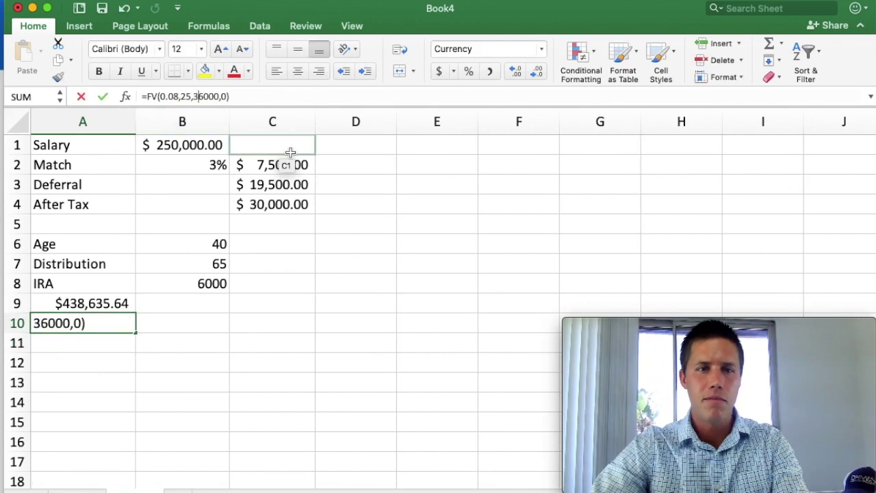
{"action": "key", "text": "Return"}
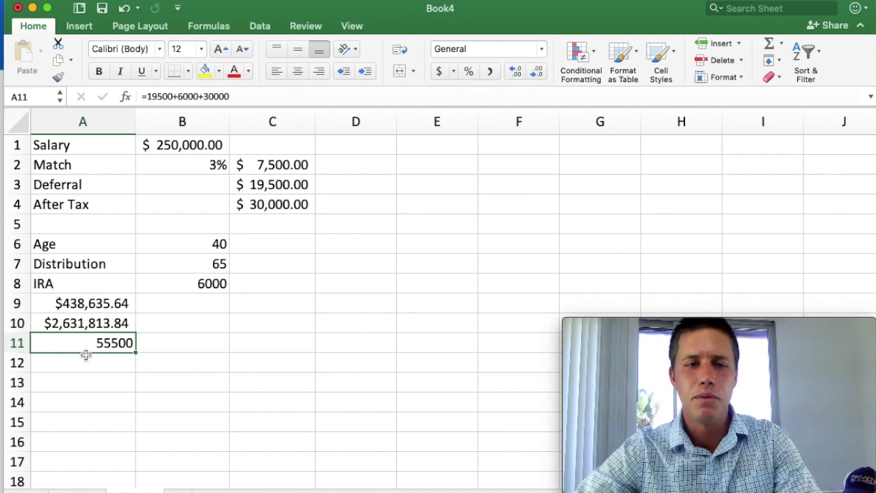
- Replace the content of A11 with the start of a future value formula using rate .08 and 25 periods
{"action": "type", "text": "="}
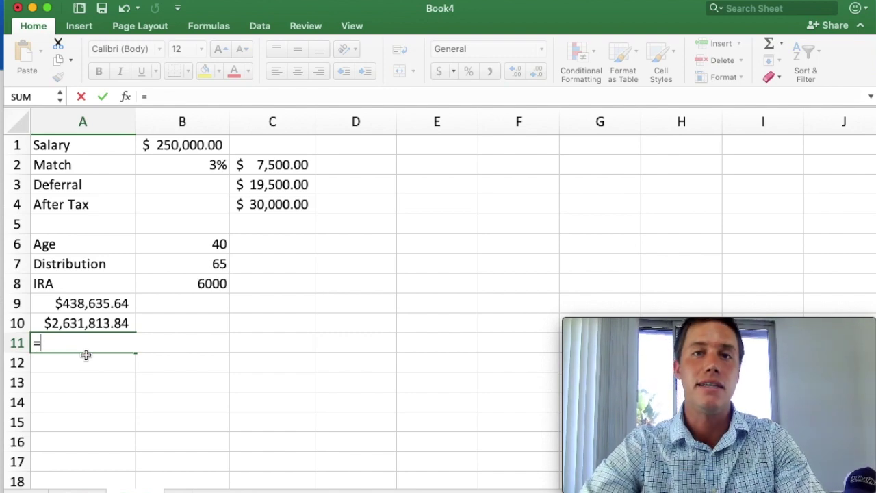
{"action": "type", "text": "fv"}
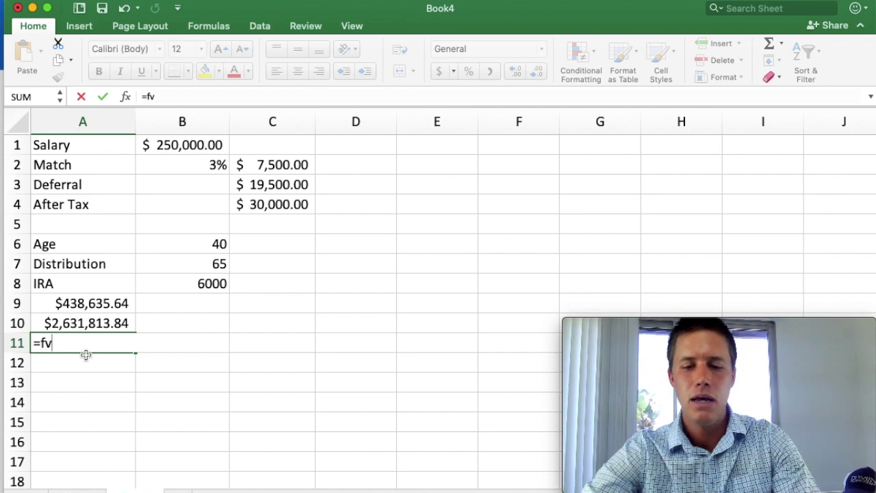
{"action": "type", "text": "(.08"}
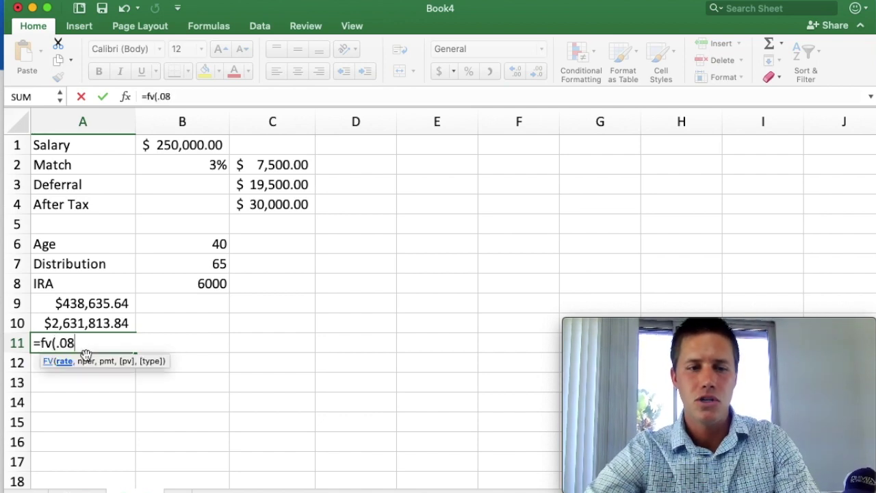
{"action": "type", "text": ",25,"}
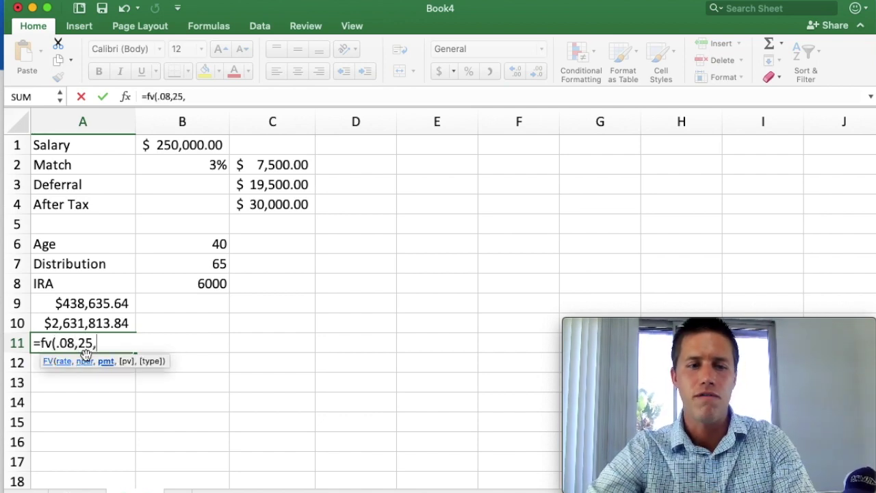
{"action": "type", "text": "195000"}
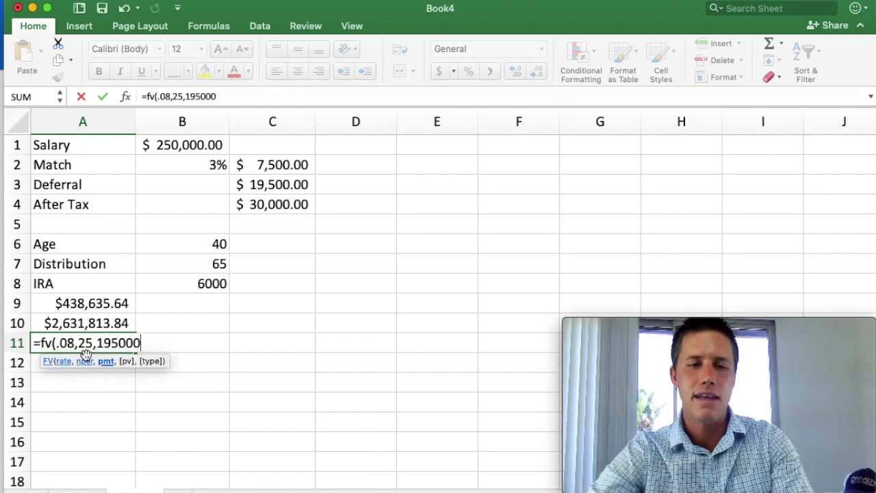
{"action": "key", "text": "BackSpace"}
{"action": "type", "text": ","}
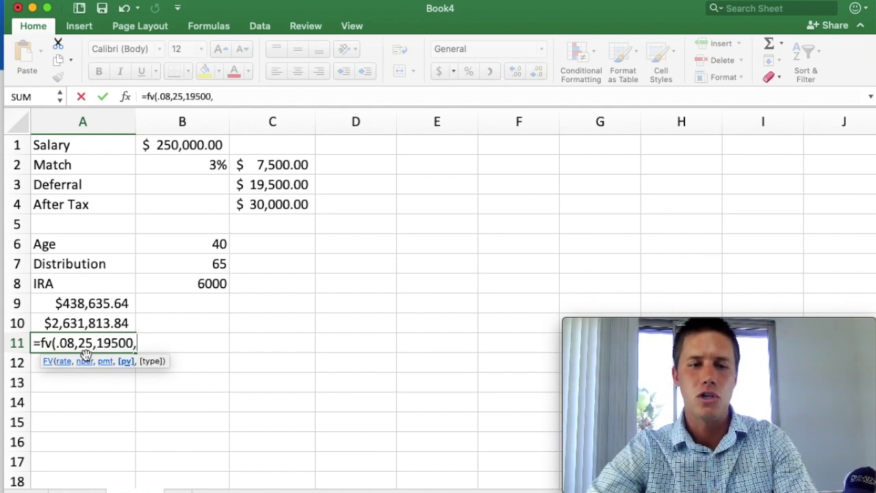
{"action": "key", "text": "BackSpace"}
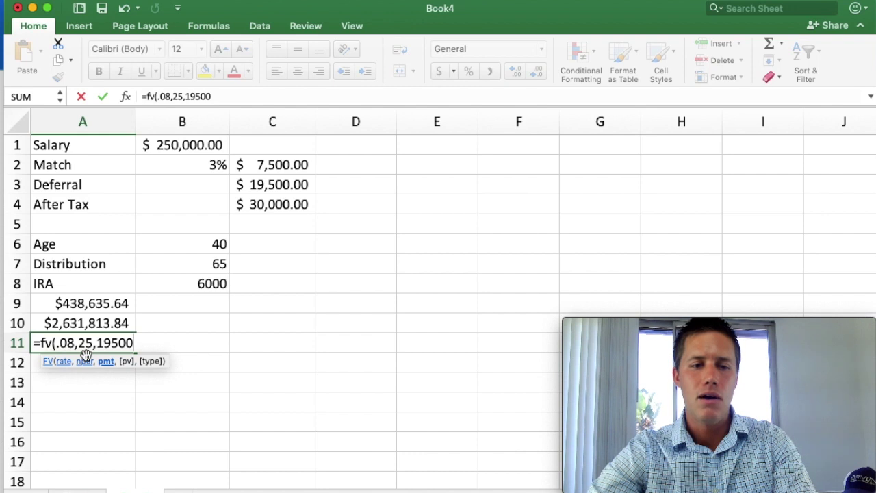
{"action": "key", "text": "BackSpace"}
{"action": "key", "text": "BackSpace"}
{"action": "key", "text": "BackSpace"}
{"action": "key", "text": "BackSpace"}
{"action": "key", "text": "BackSpace"}
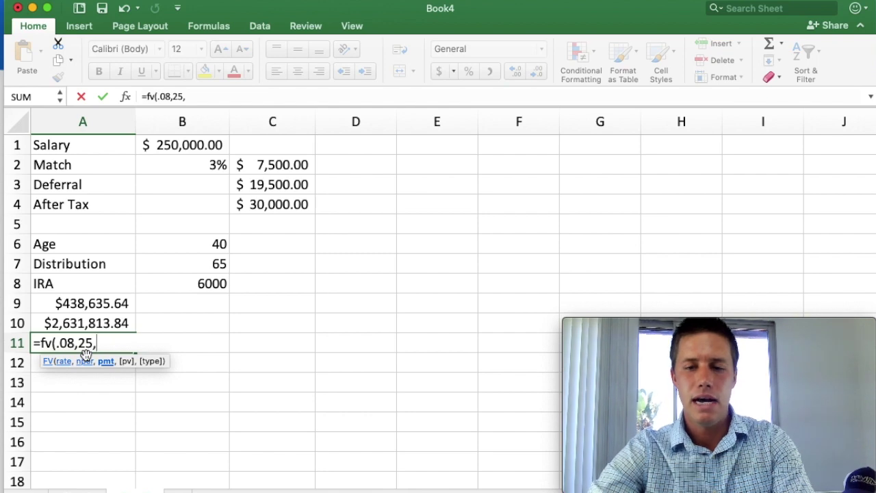
- Complete A11's future value formula with a payment of 55500 and a present value of 0
{"action": "type", "text": "55"}
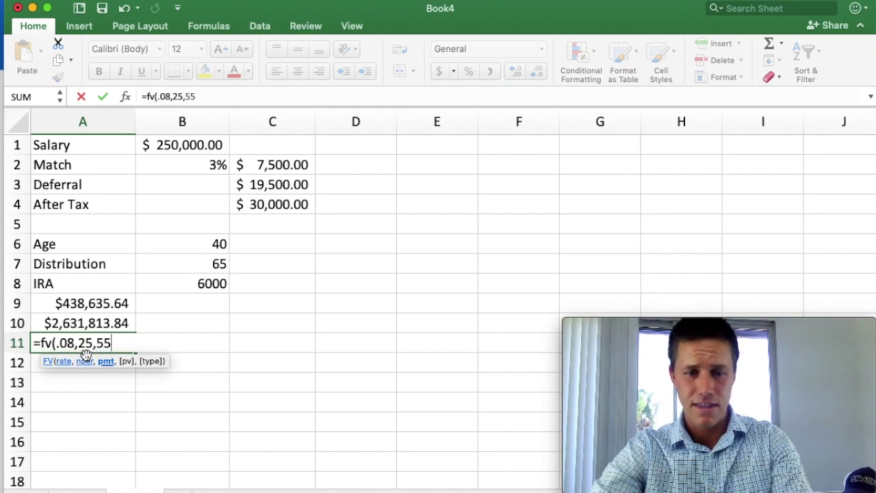
{"action": "type", "text": "500,"}
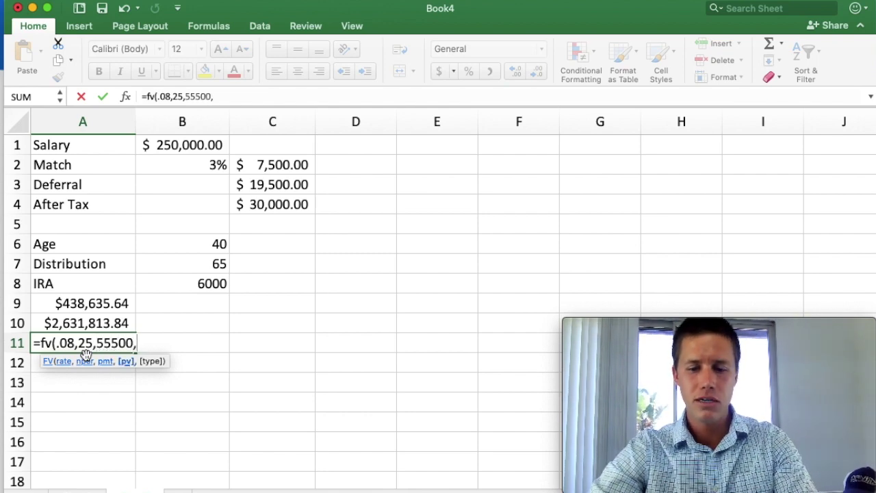
{"action": "type", "text": "0)"}
{"action": "key", "text": "Return"}
- Make the 55500 payment in A11's future value formula negative
{"action": "left_click", "coordinate": [80, 344]}
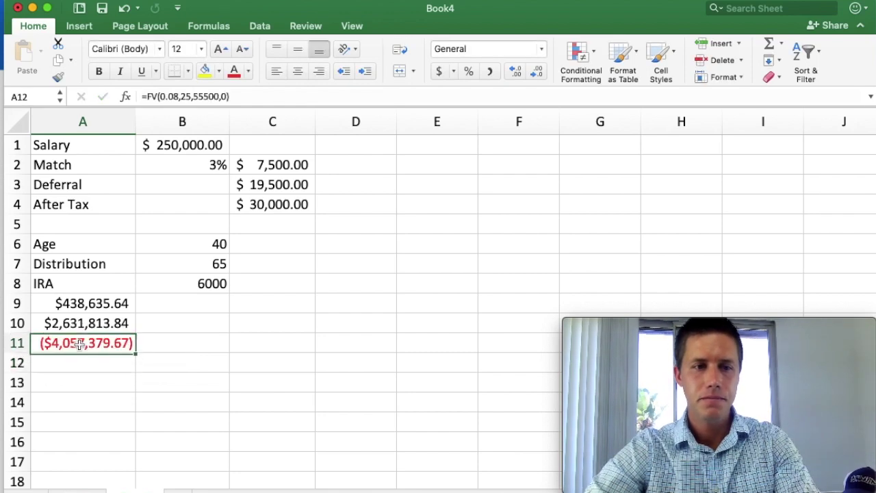
{"action": "left_click", "coordinate": [193, 96]}
{"action": "type", "text": "-"}
{"action": "key", "text": "Return"}
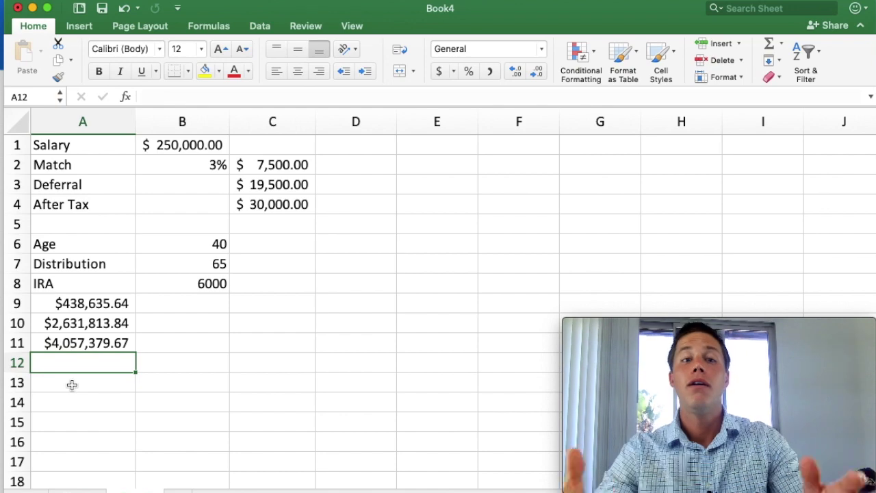